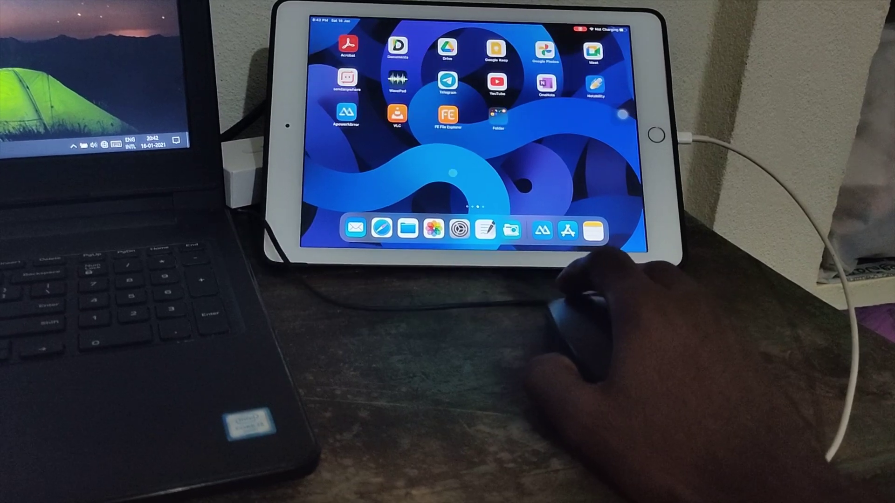
Step: Open the iPad's Settings from the dock, swipe back home, and bring up the app switcher
scroll(620, 114, "down", 2)
left_click(461, 224)
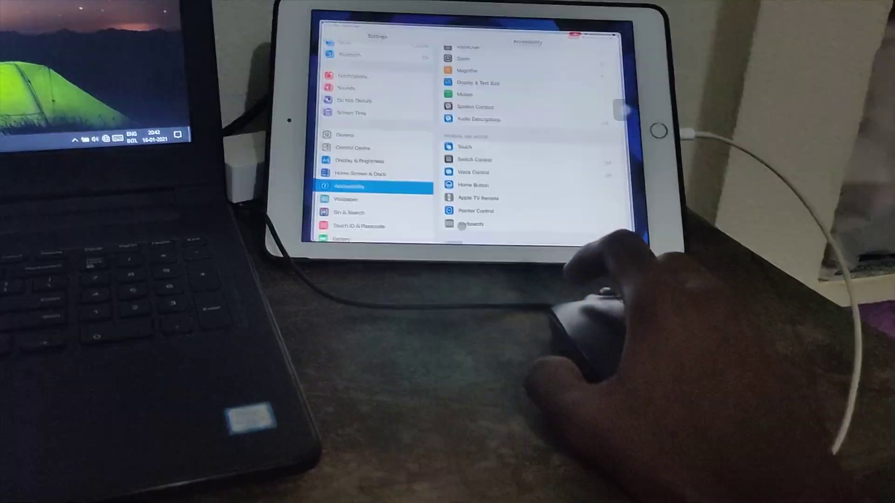
left_click_drag(461, 238, 462, 195)
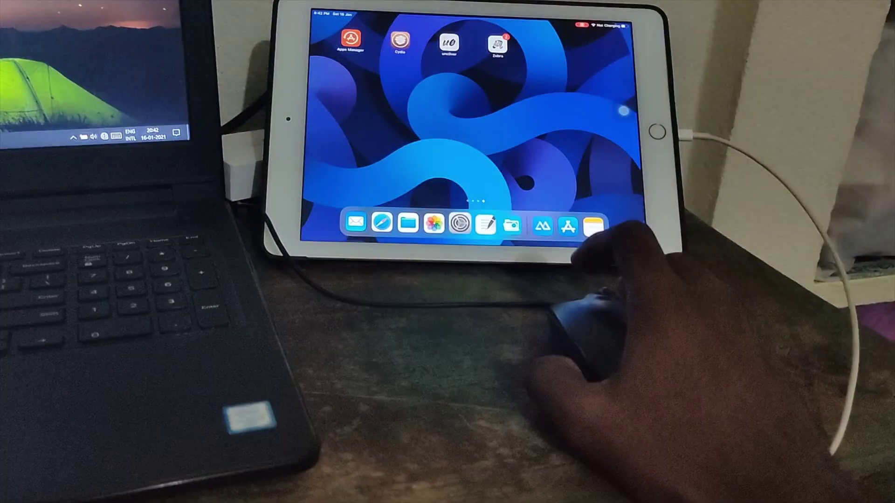
left_click_drag(466, 239, 484, 135)
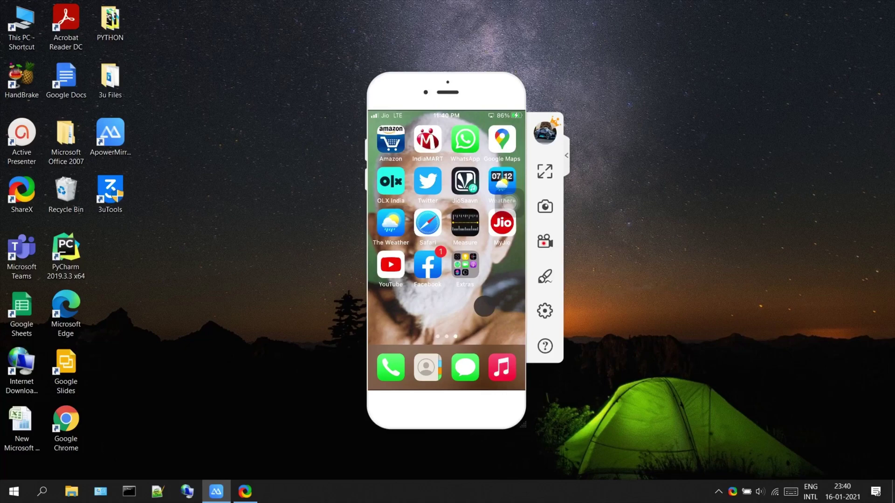
Step: Swipe the mirrored iPhone to another home page, then open Settings and scroll through it
mouse_move(484, 306)
left_mouse_down()
mouse_move(443, 308)
mouse_move(517, 321)
left_mouse_up()
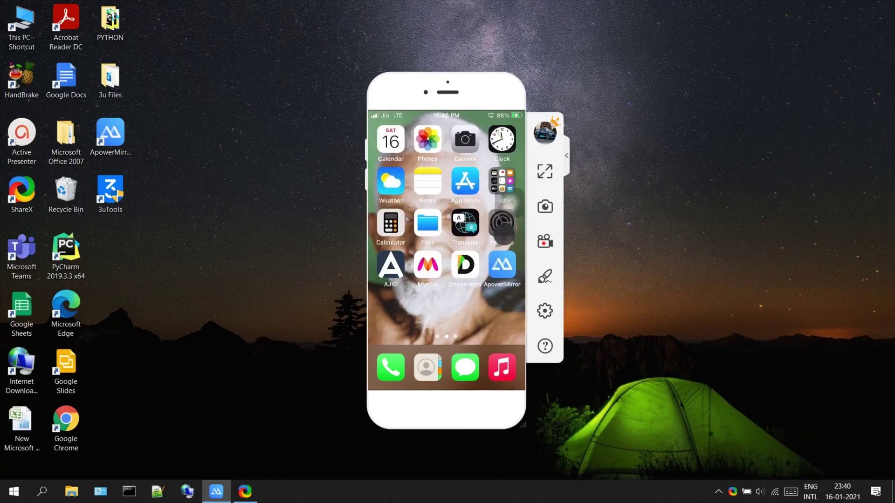
left_click(503, 234)
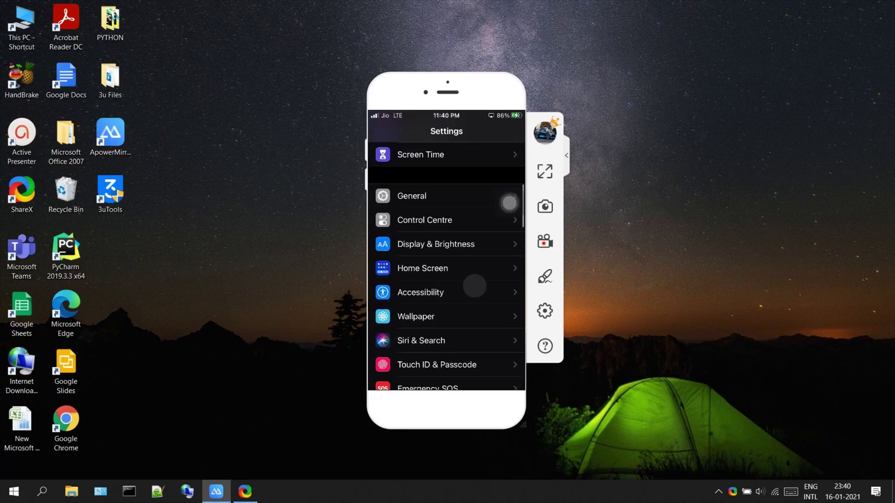
scroll(476, 278, "down", 5)
scroll(473, 243, "down", 10)
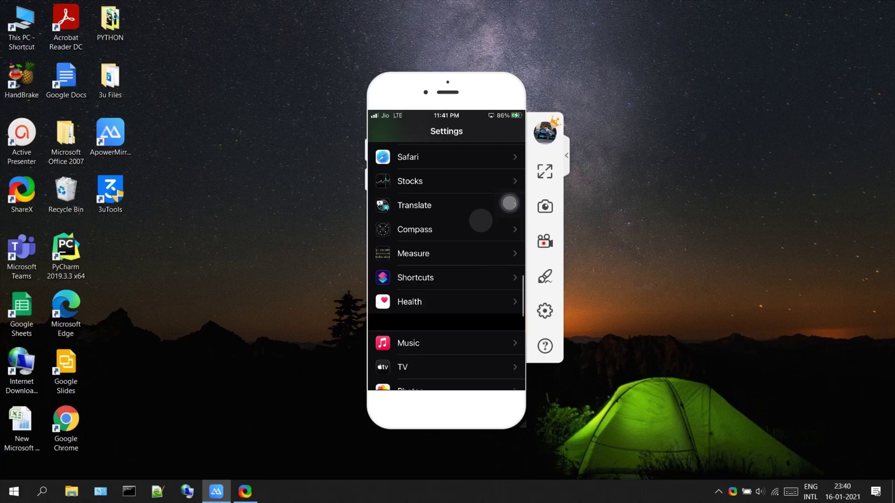
scroll(480, 220, "up", 10)
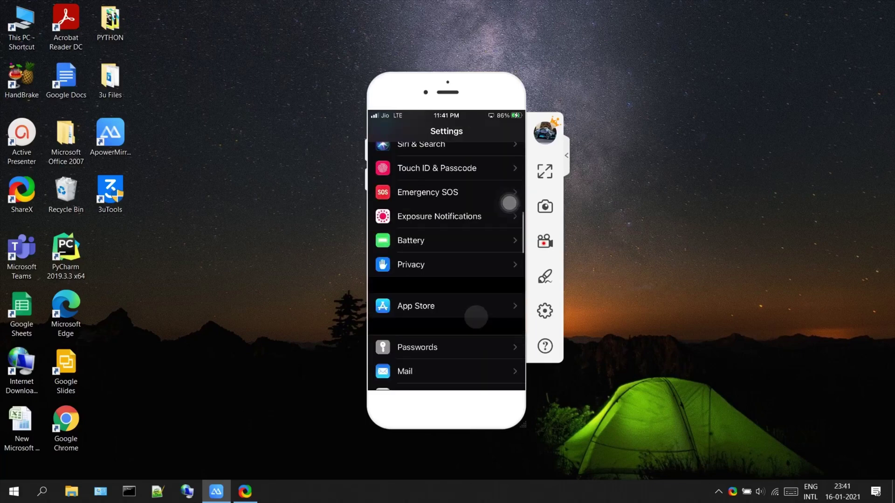
scroll(476, 316, "up", 5)
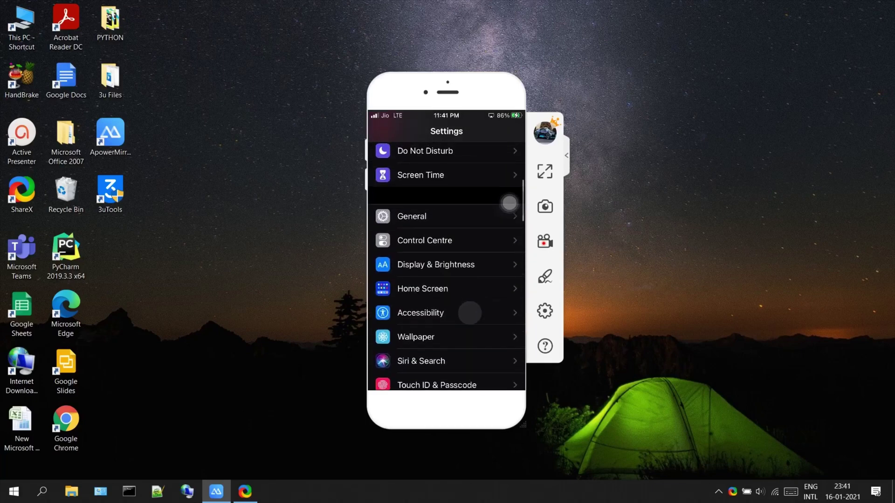
Step: Return the mirrored iPhone home, then open and close its app switcher twice
right_click(467, 315)
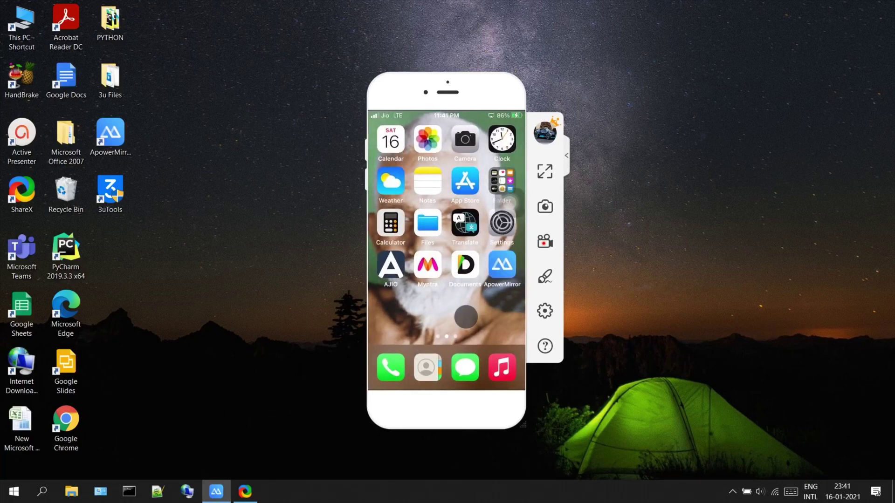
right_click(465, 317)
right_click(466, 317)
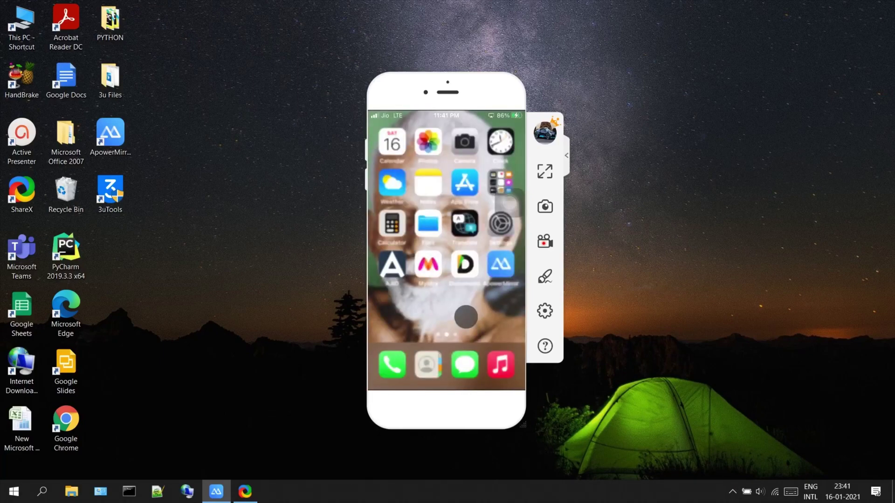
right_click(465, 317)
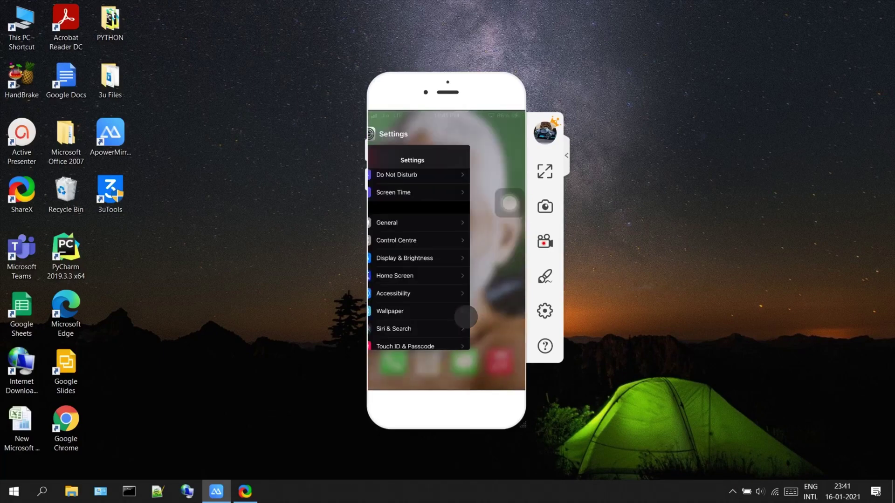
mouse_move(465, 317)
left_mouse_down()
mouse_move(518, 319)
mouse_move(443, 309)
left_mouse_up()
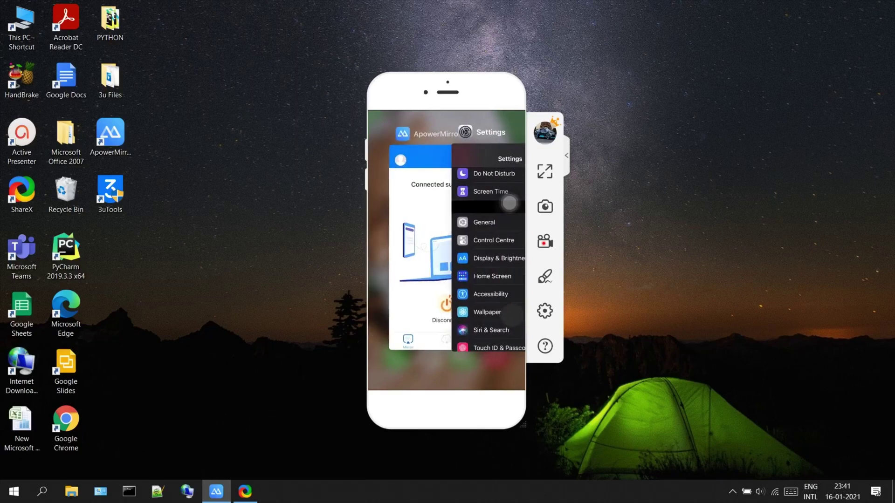
right_click(465, 311)
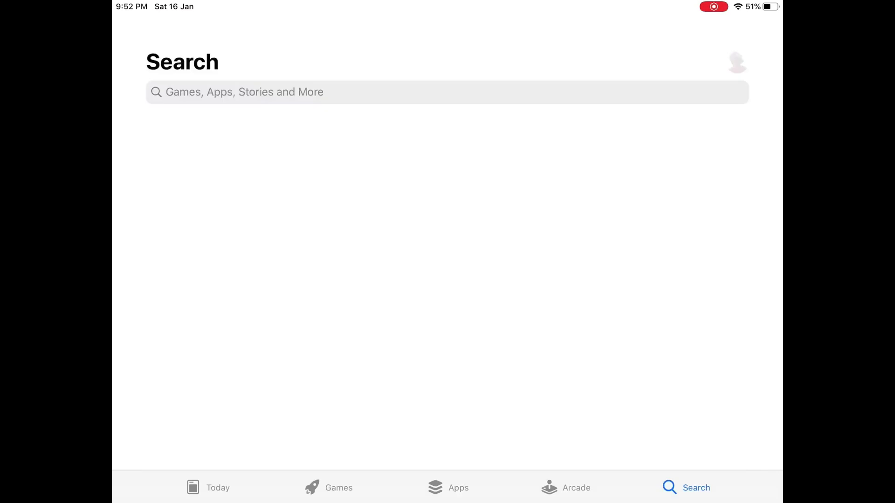
Step: Search the App Store for 'Apower mirror' and open the ApowerMirror: Screen Mirroring result
left_click(244, 92)
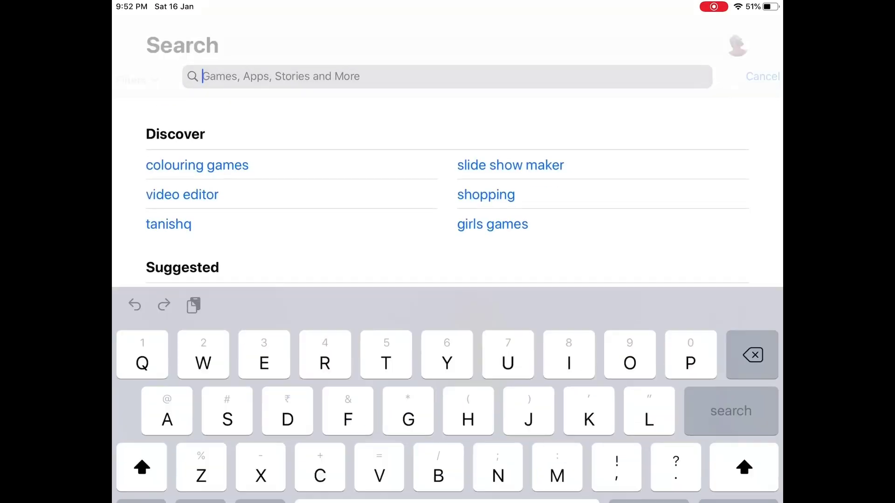
type("Apower mi")
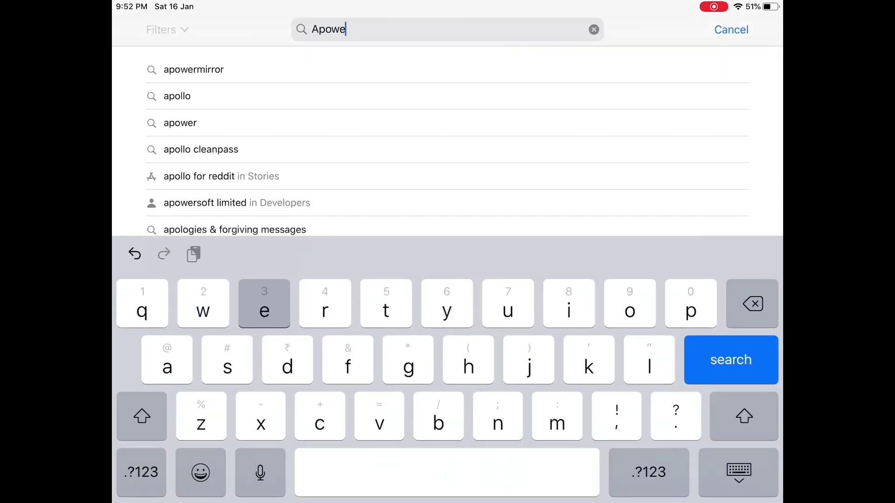
type("rror")
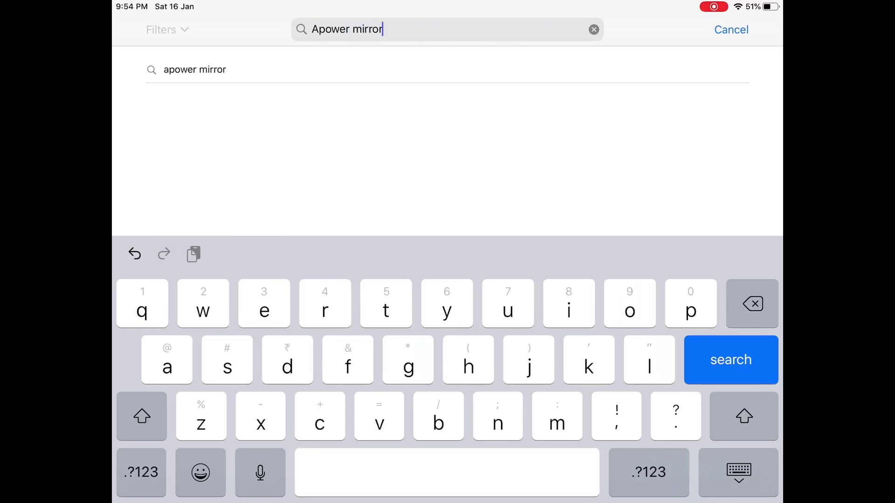
key("Return")
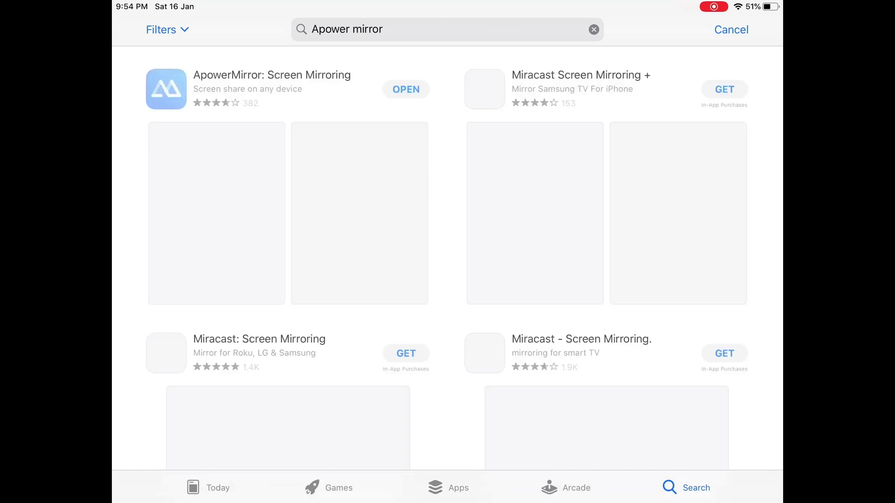
left_click(272, 82)
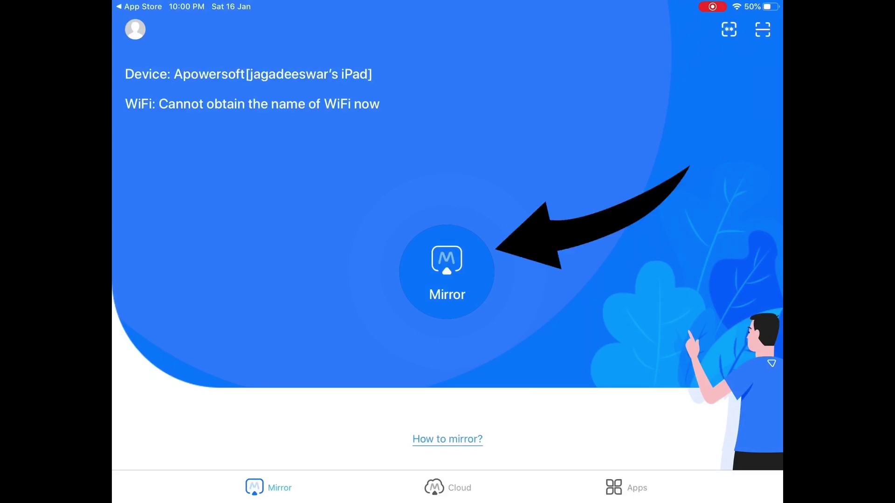
Step: Tap Mirror in the iPad app and switch to the USB connection instructions
left_click(446, 272)
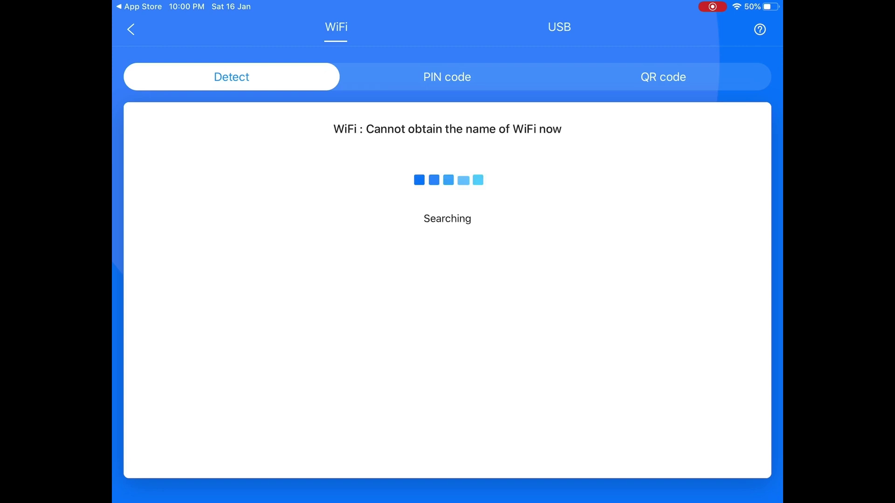
left_click(559, 27)
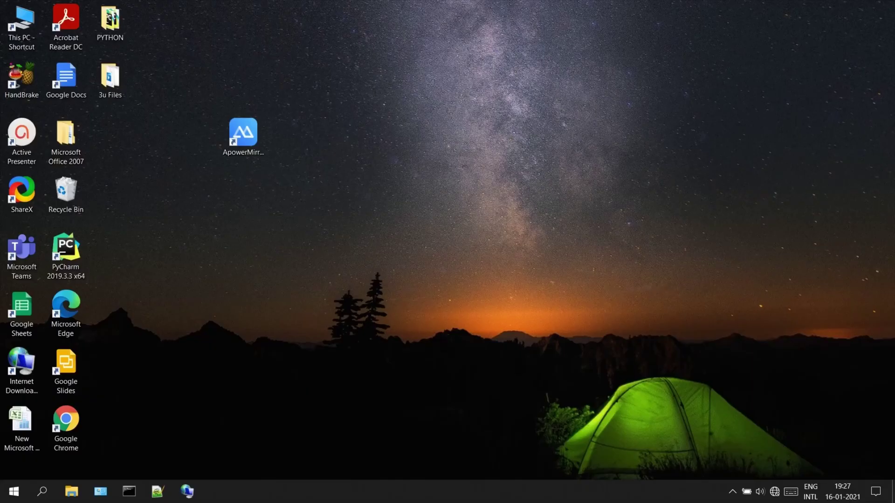
Step: Launch ApowerMirror on the PC and install the missing USB driver from the USB Connection tab
double_click(251, 135)
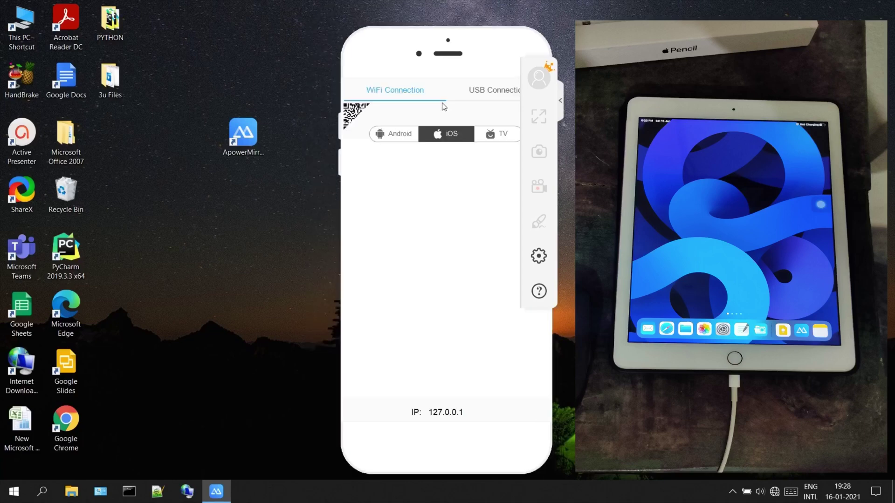
left_click(497, 89)
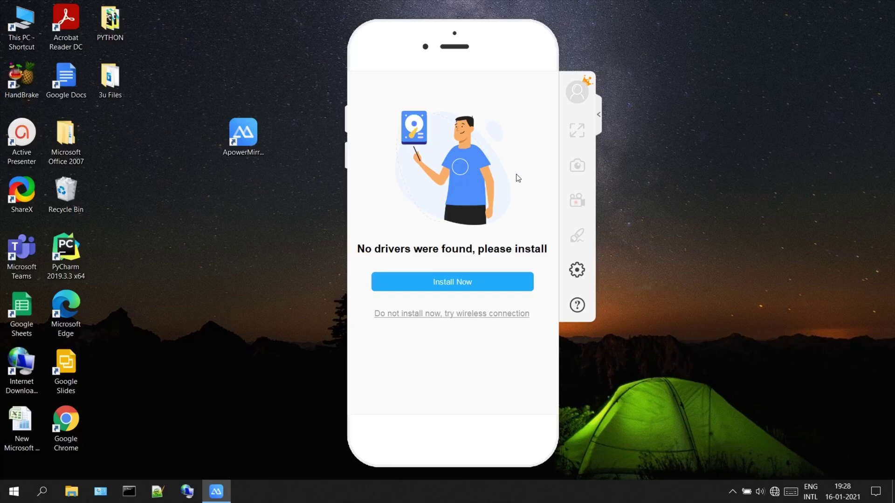
left_click(477, 283)
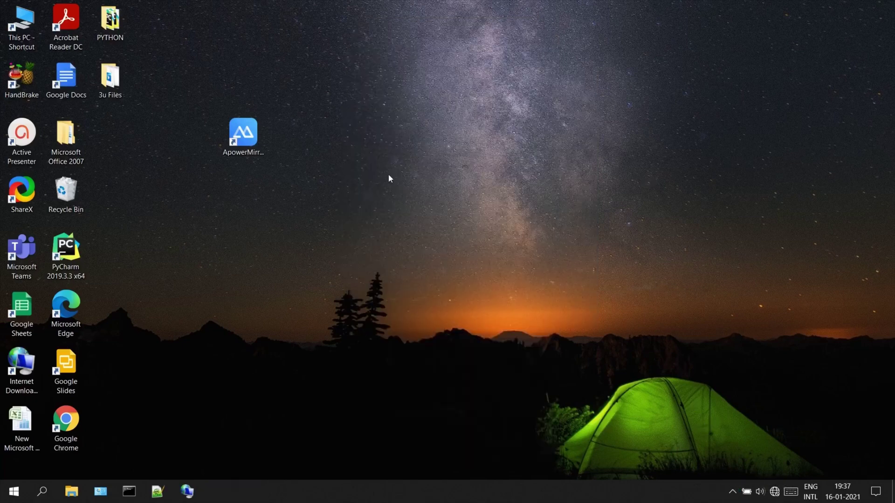
Step: Relaunch ApowerMirror on the PC and nudge the iPad mirroring window slightly left
double_click(245, 131)
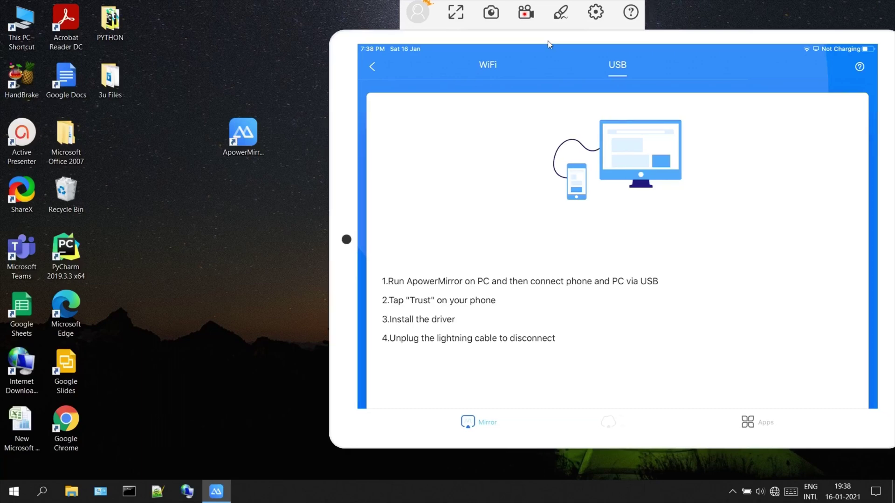
left_click_drag(494, 55, 485, 53)
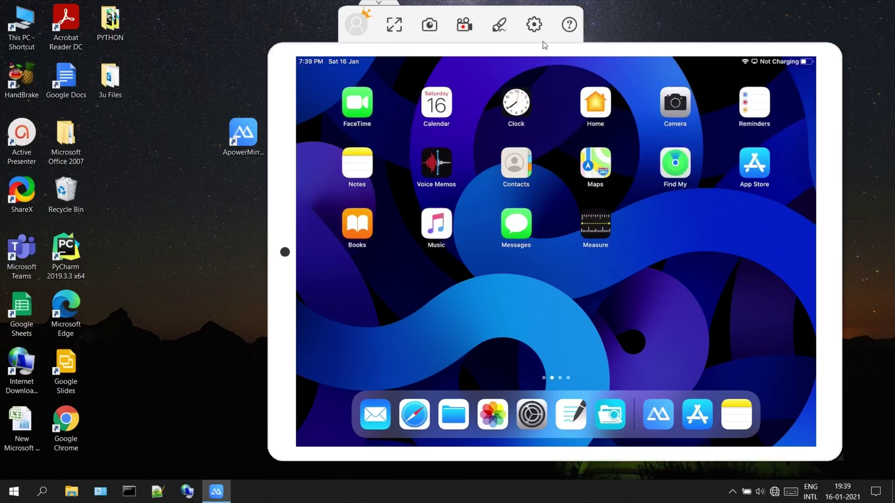
Step: In Display settings, choose High-speed mode for AirPlay decoding and tick Stretch in full-screen mode
left_click(534, 26)
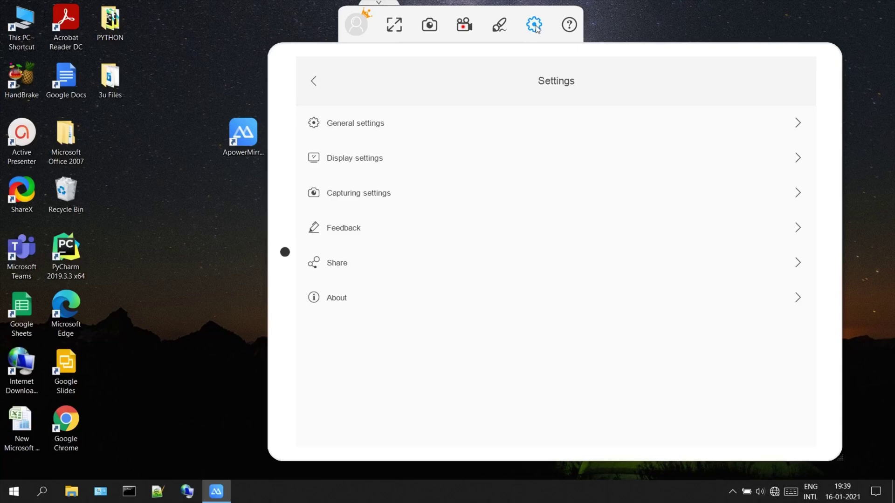
left_click(388, 154)
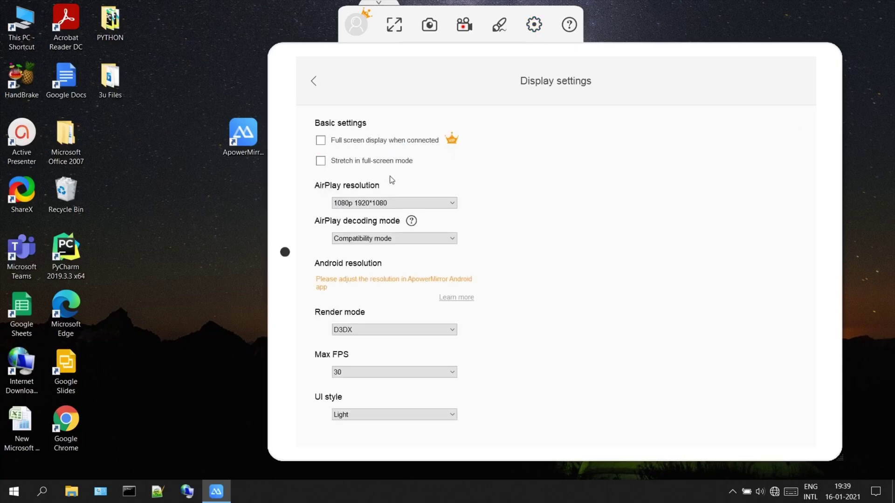
left_click(389, 240)
left_click(391, 256)
left_click(362, 162)
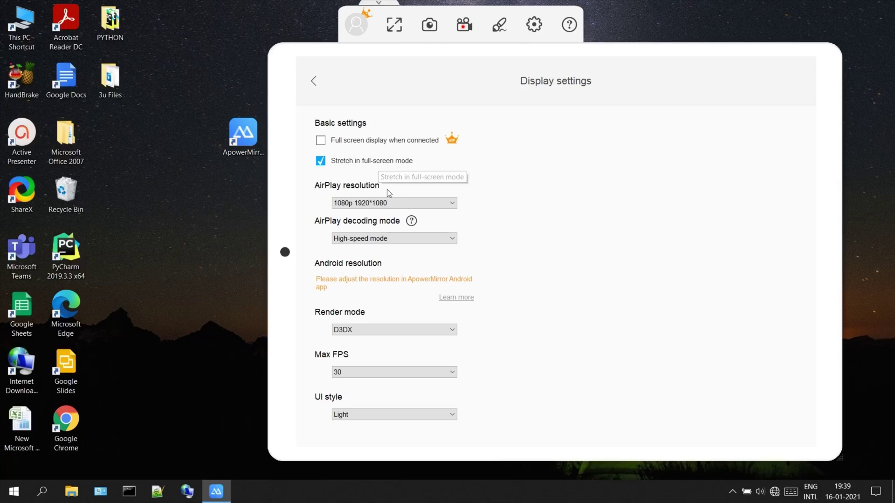
left_click(313, 82)
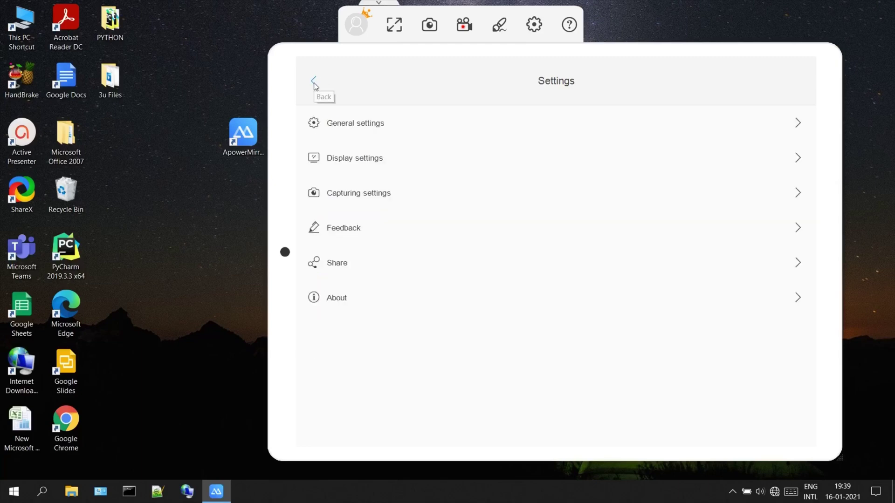
left_click(314, 82)
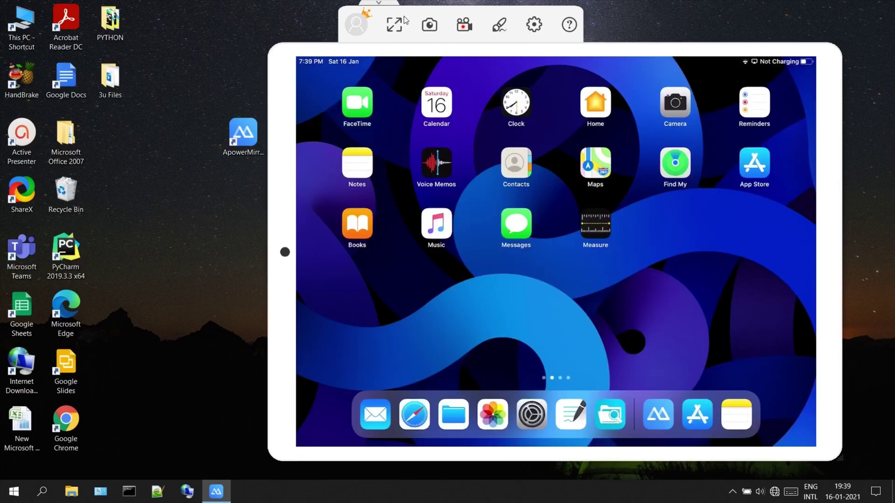
left_click(395, 27)
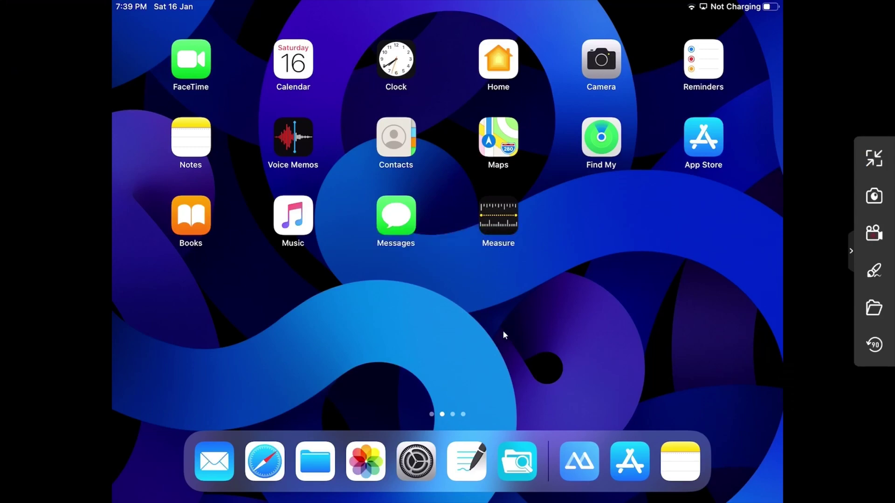
scroll(503, 335, "right", 3)
scroll(503, 335, "left", 3)
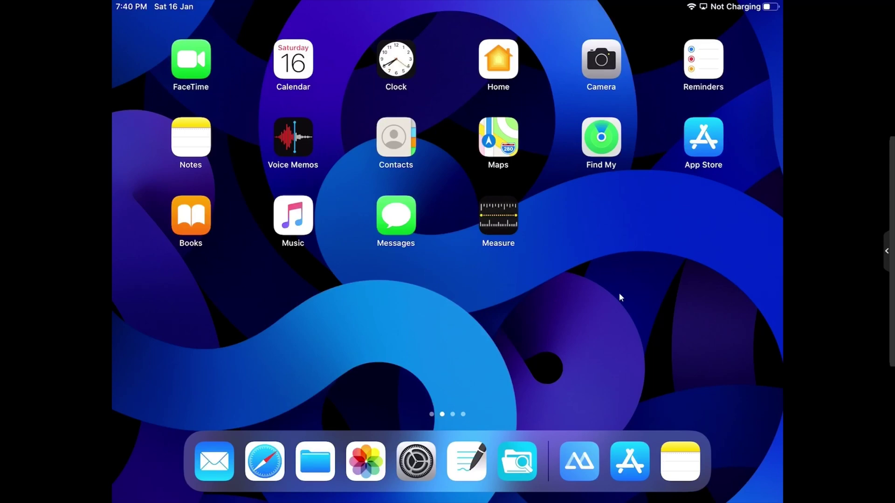
left_click(887, 251)
left_click(872, 155)
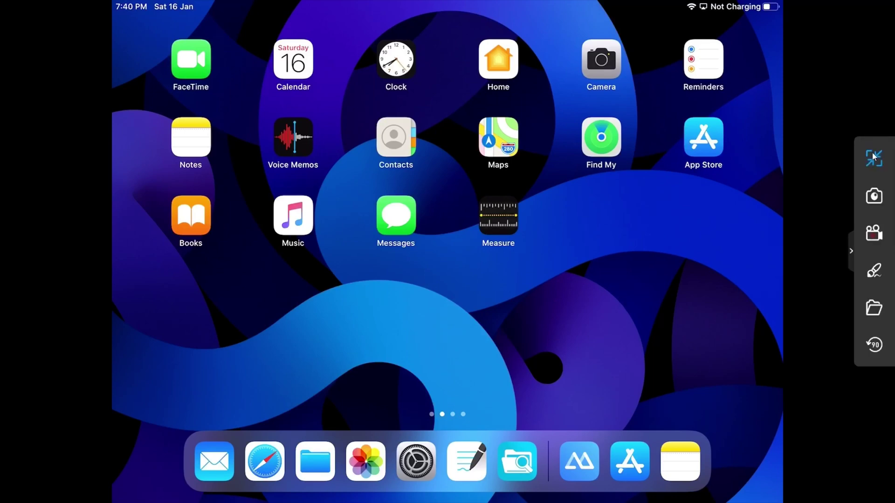